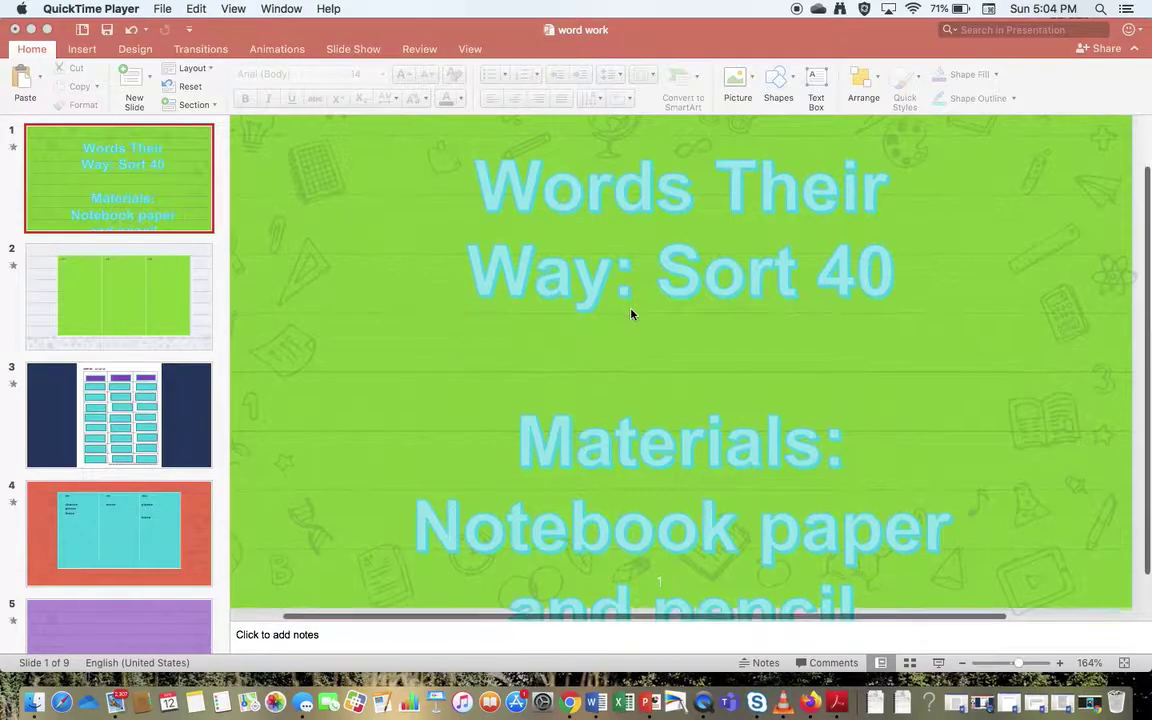
Activate PowerPoint and show slide 2 with its empty '- ce', '- ve' and '-se' columns
{"action": "scroll", "coordinate": [631, 312], "scroll_direction": "down", "scroll_amount": 2}
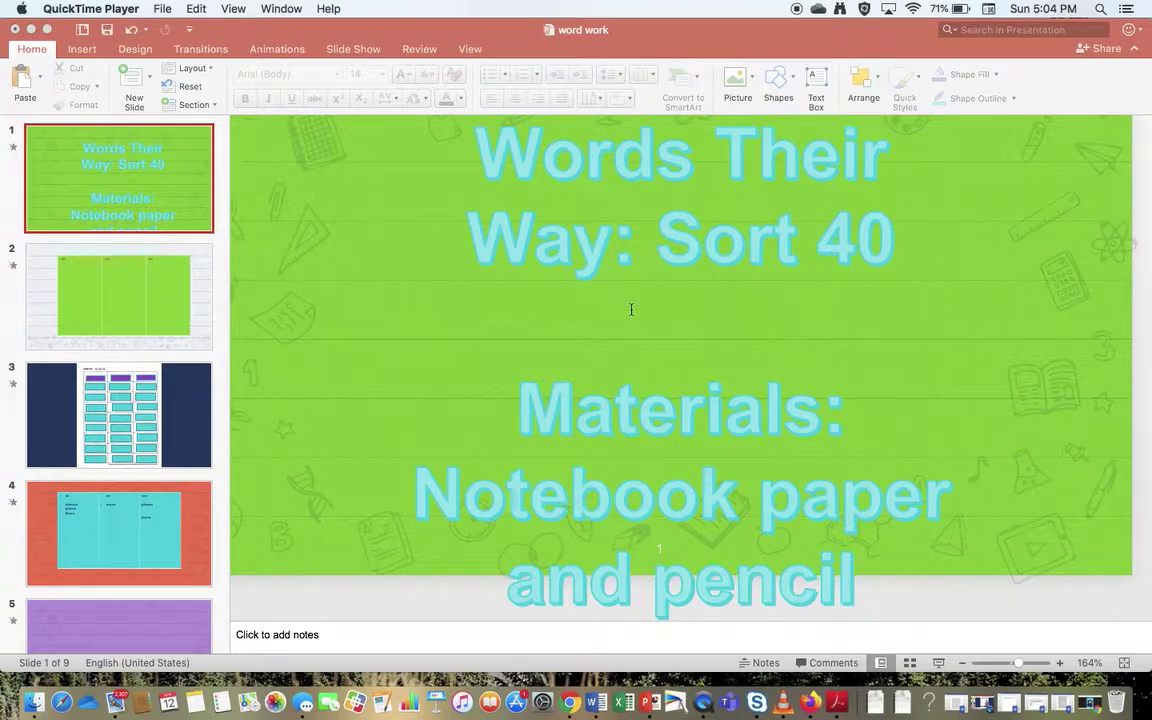
{"action": "left_click", "coordinate": [183, 305]}
Pass through the sorting-column slide and land on slide 3's fully covered word grid
{"action": "left_click", "coordinate": [206, 297]}
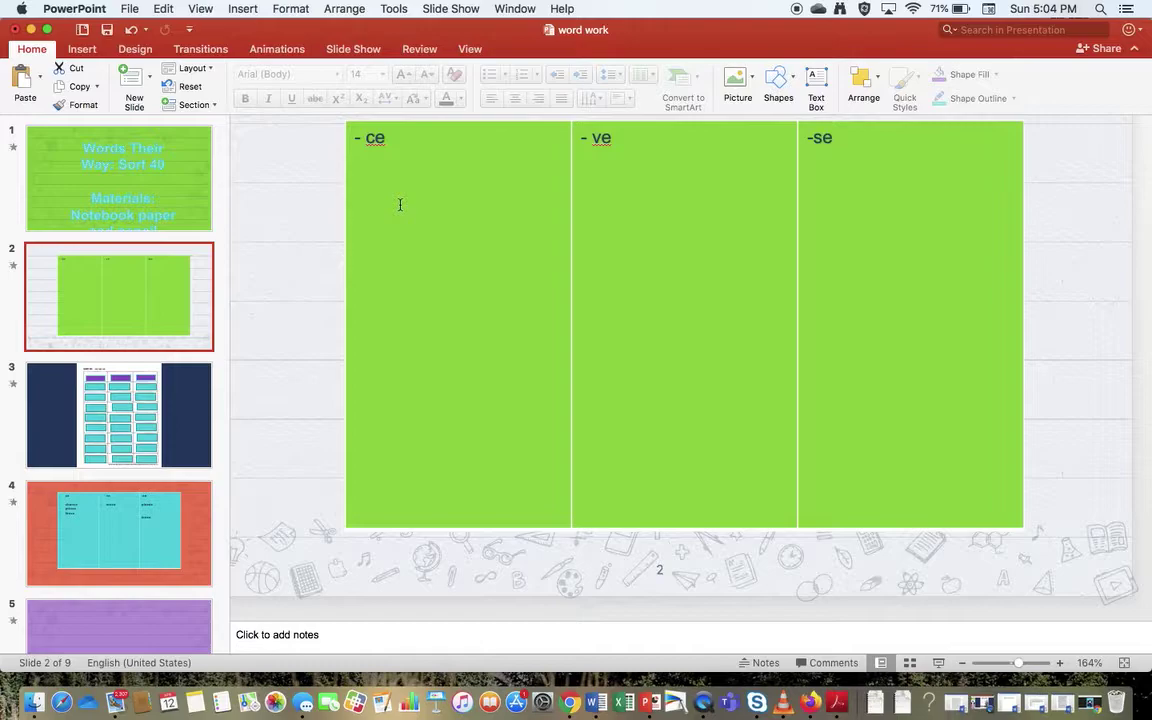
{"action": "left_click", "coordinate": [601, 162]}
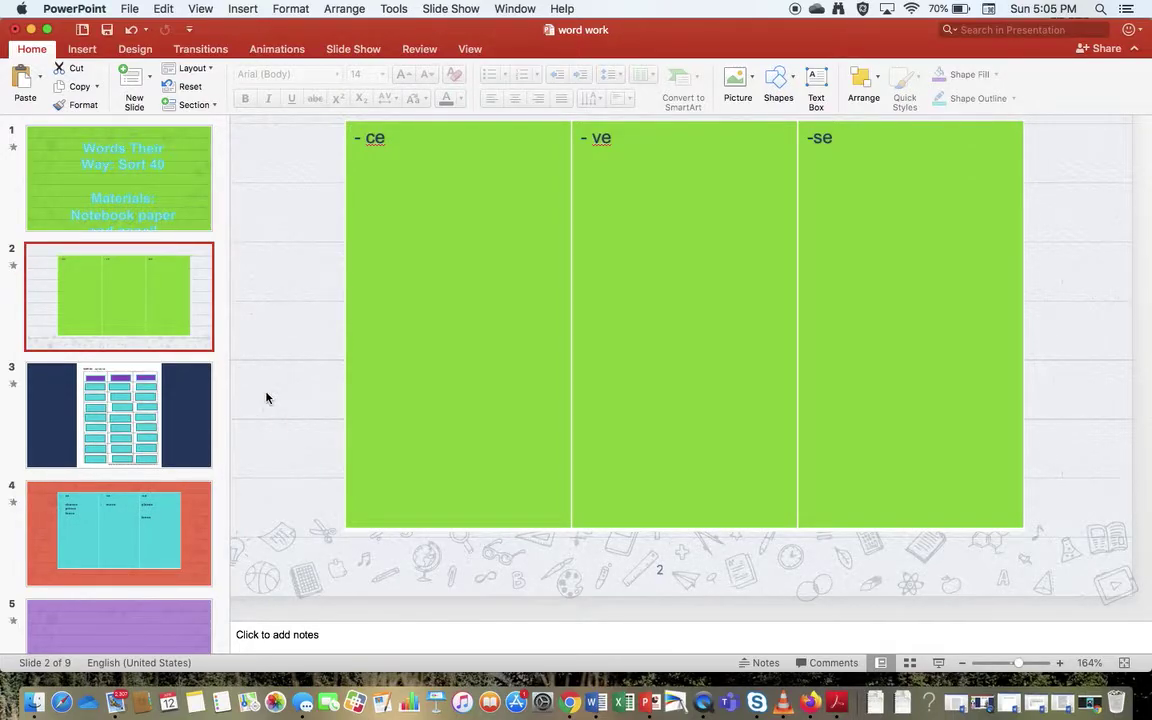
{"action": "left_click", "coordinate": [193, 399]}
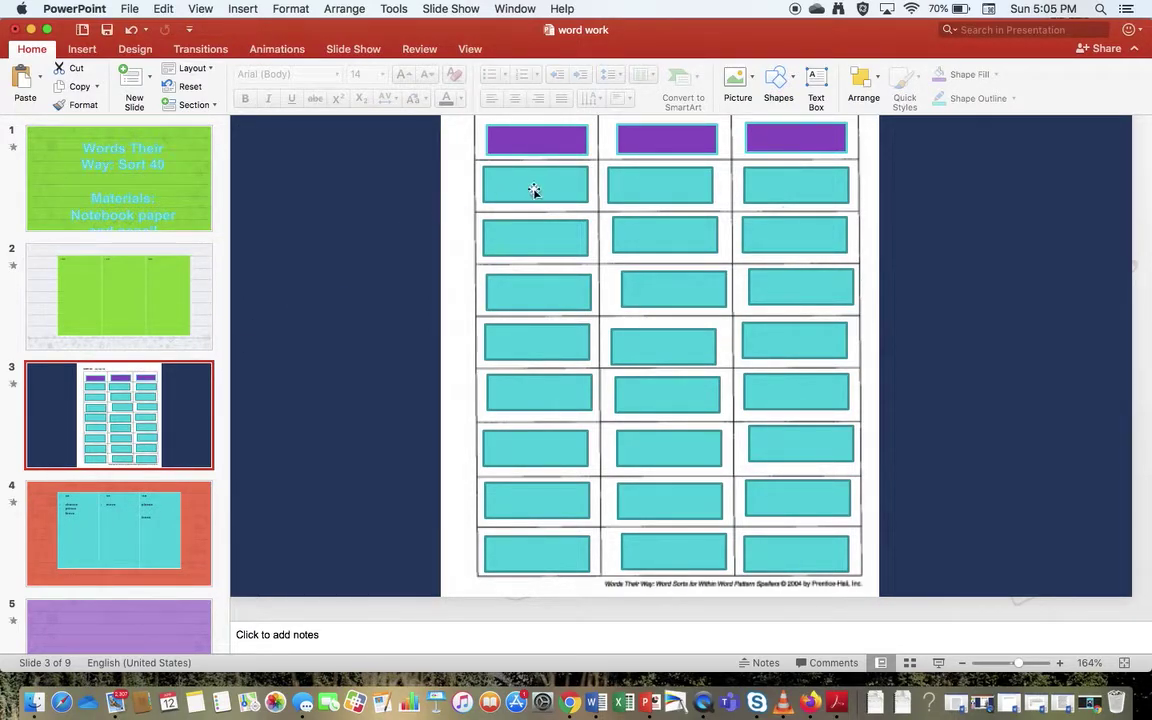
Drag the covers off chance, prince, glove, fence, glance, peace, bounce and France
{"action": "left_click_drag", "start_coordinate": [535, 188], "coordinate": [354, 190]}
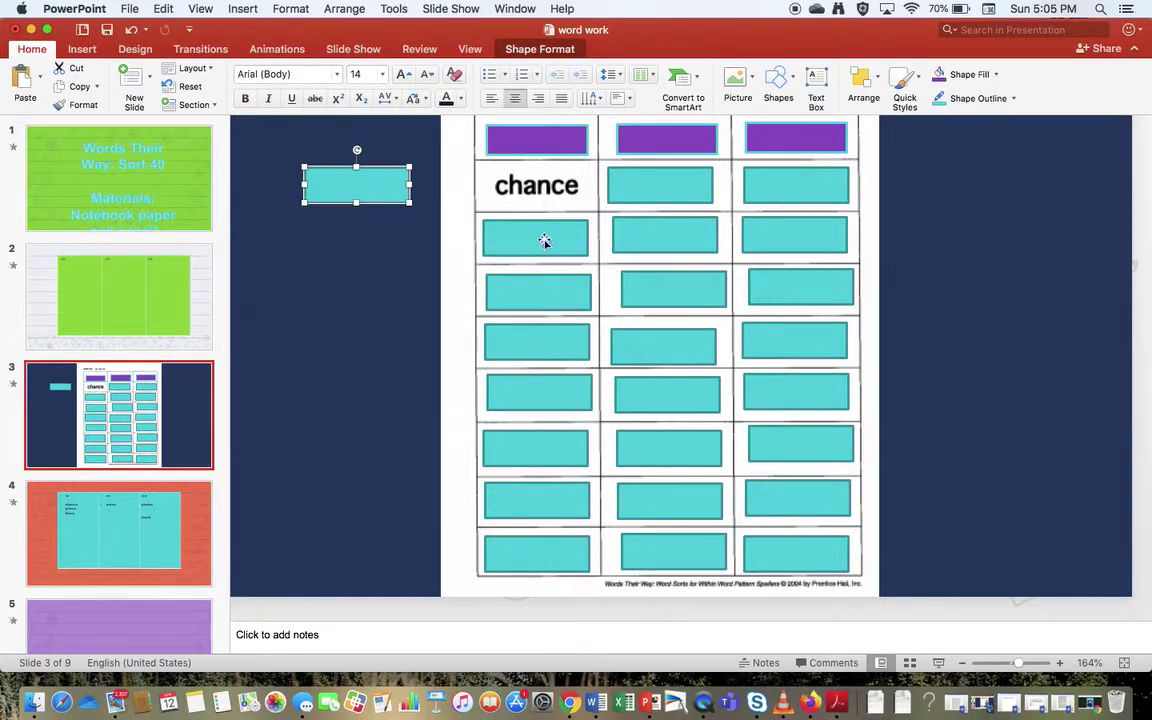
{"action": "left_click_drag", "start_coordinate": [542, 238], "coordinate": [380, 249]}
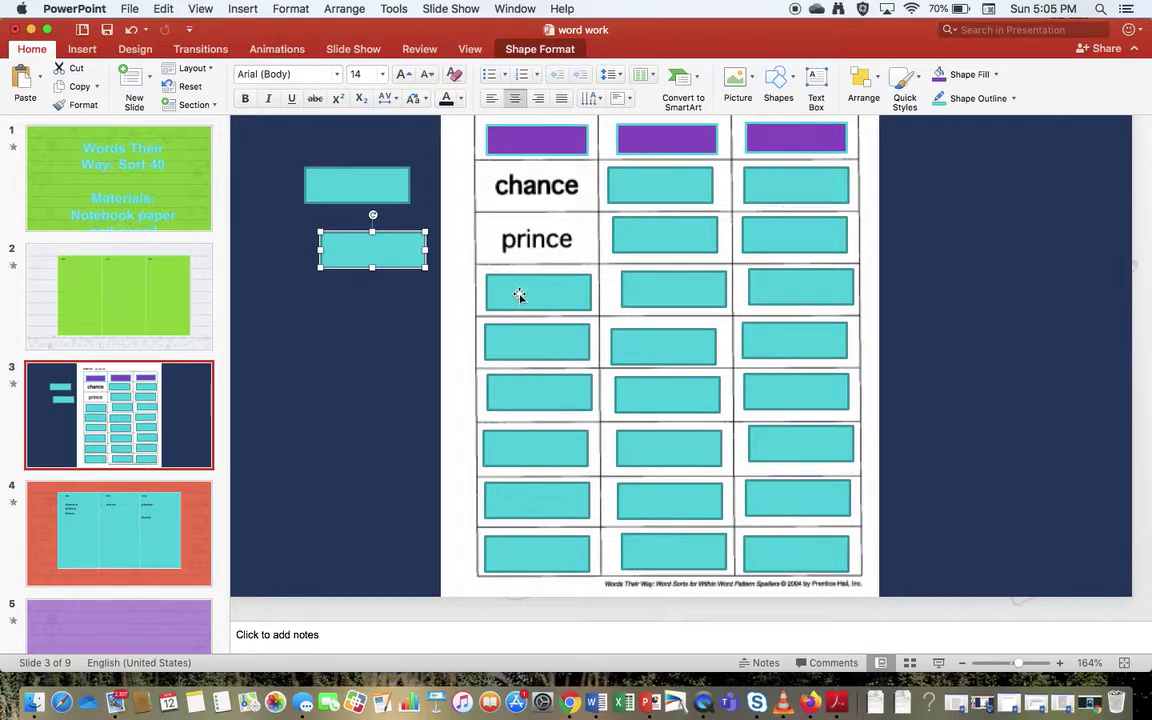
{"action": "left_click_drag", "start_coordinate": [519, 295], "coordinate": [357, 302]}
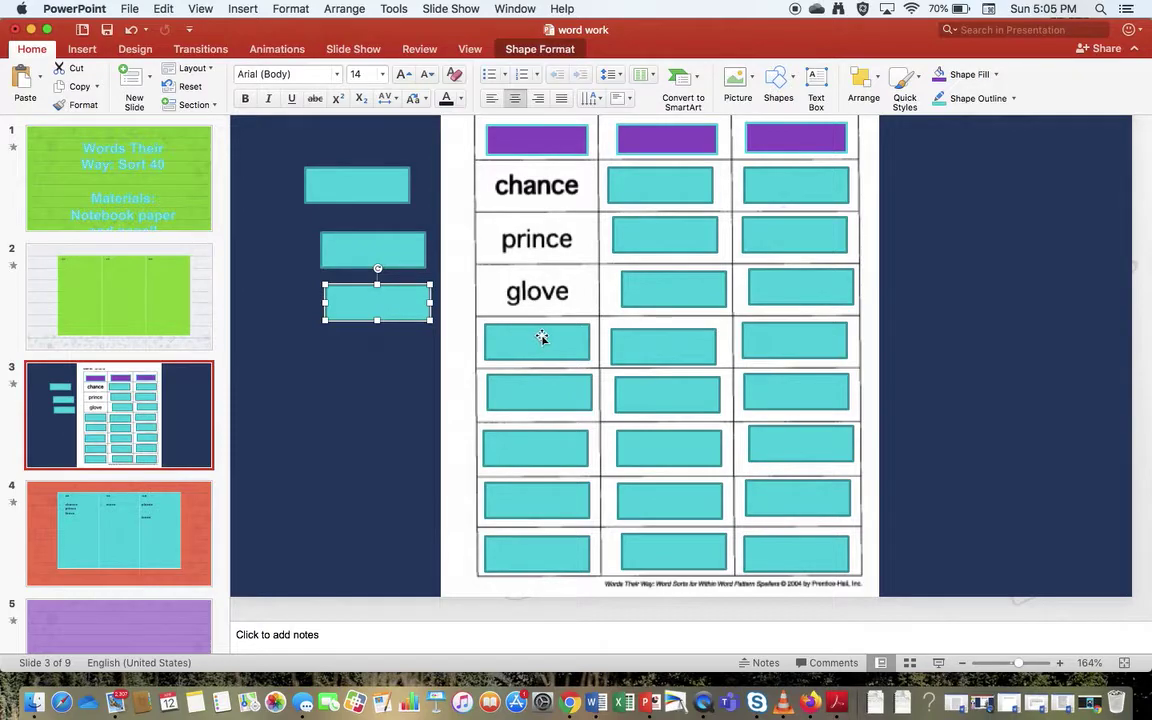
{"action": "left_click_drag", "start_coordinate": [541, 338], "coordinate": [337, 356]}
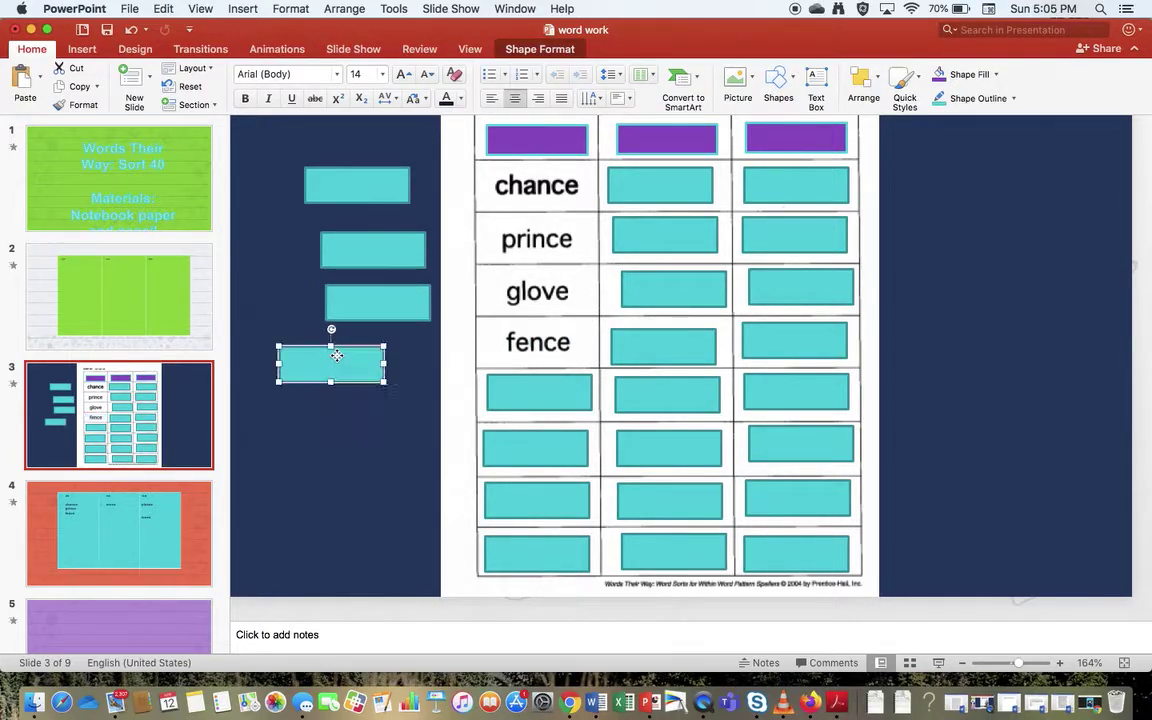
{"action": "mouse_move", "coordinate": [537, 391]}
{"action": "left_mouse_down"}
{"action": "mouse_move", "coordinate": [375, 387]}
{"action": "mouse_move", "coordinate": [335, 417]}
{"action": "left_mouse_up"}
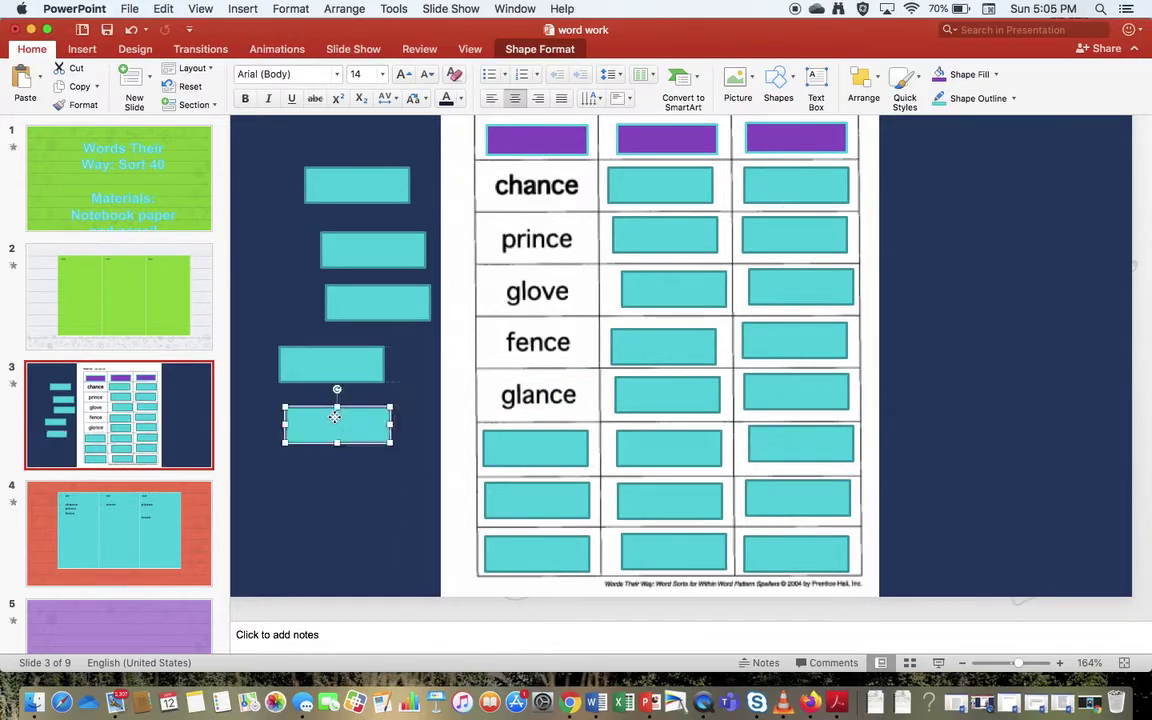
{"action": "left_click_drag", "start_coordinate": [533, 447], "coordinate": [351, 484]}
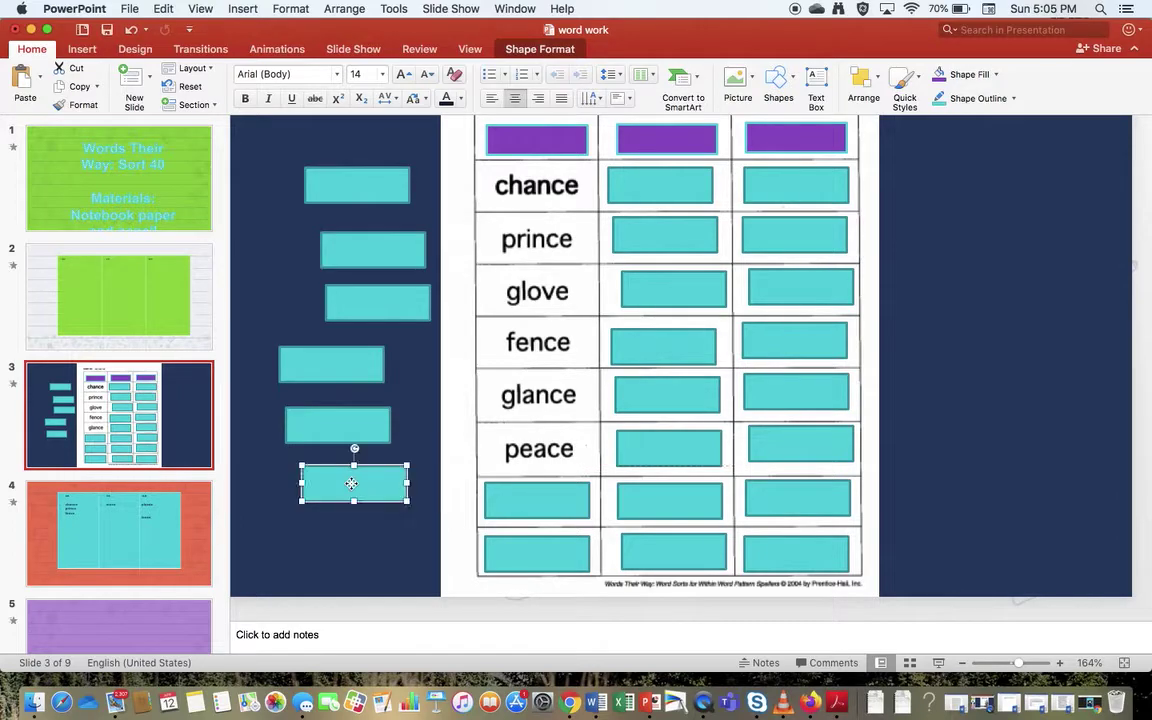
{"action": "mouse_move", "coordinate": [520, 505]}
{"action": "left_mouse_down"}
{"action": "mouse_move", "coordinate": [378, 553]}
{"action": "mouse_move", "coordinate": [333, 541]}
{"action": "left_mouse_up"}
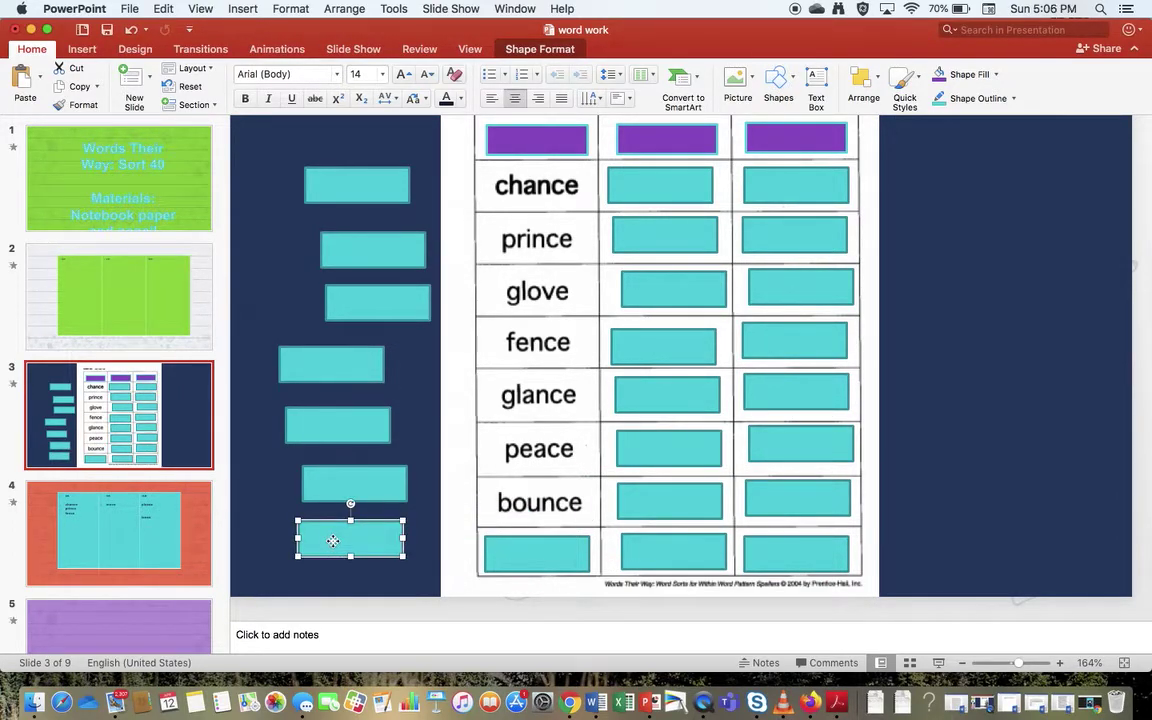
{"action": "left_click_drag", "start_coordinate": [522, 545], "coordinate": [344, 577]}
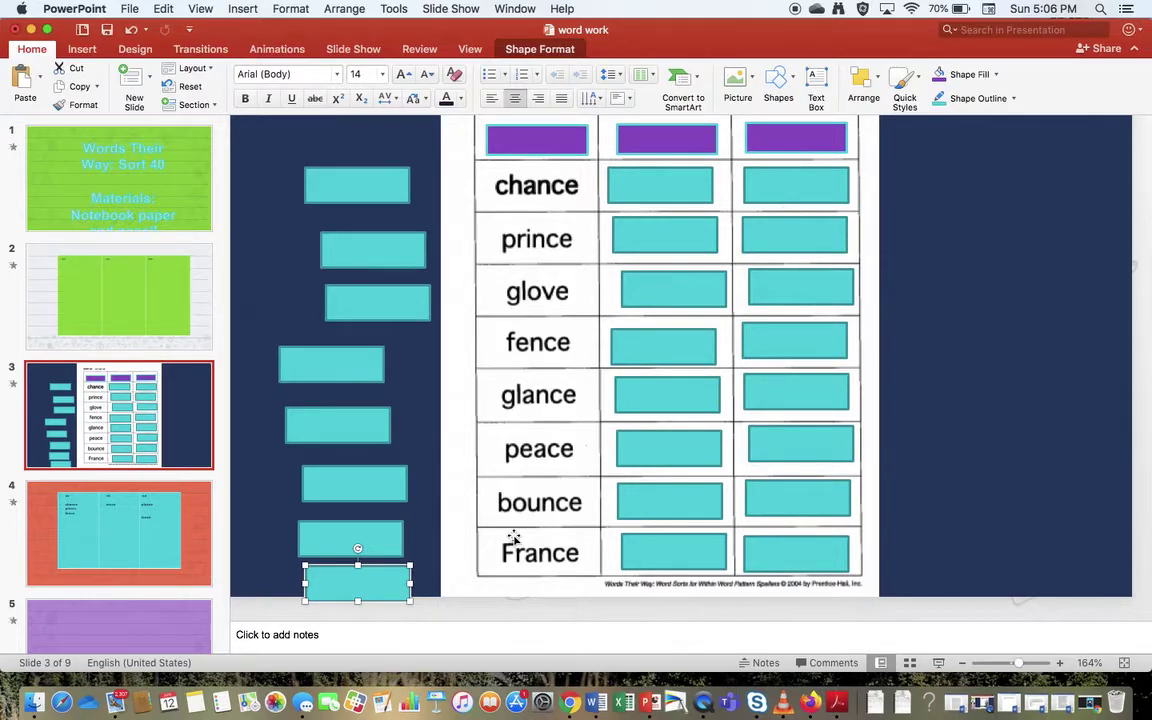
{"action": "left_click", "coordinate": [187, 321]}
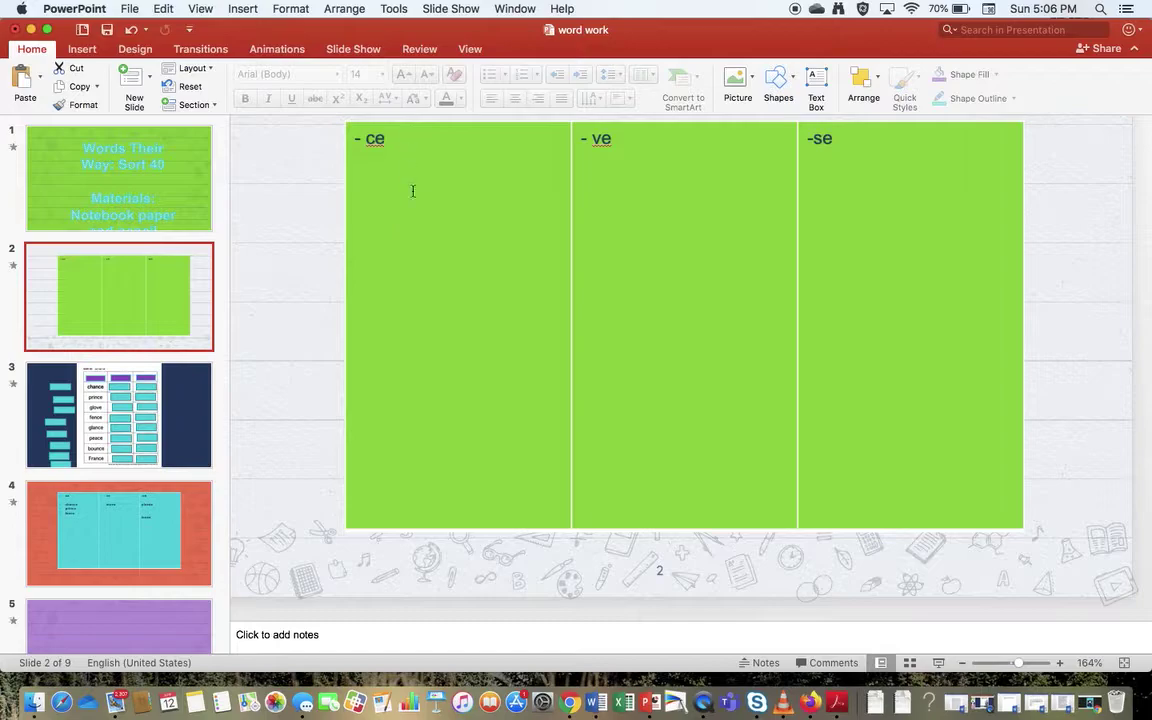
{"action": "left_click", "coordinate": [189, 390]}
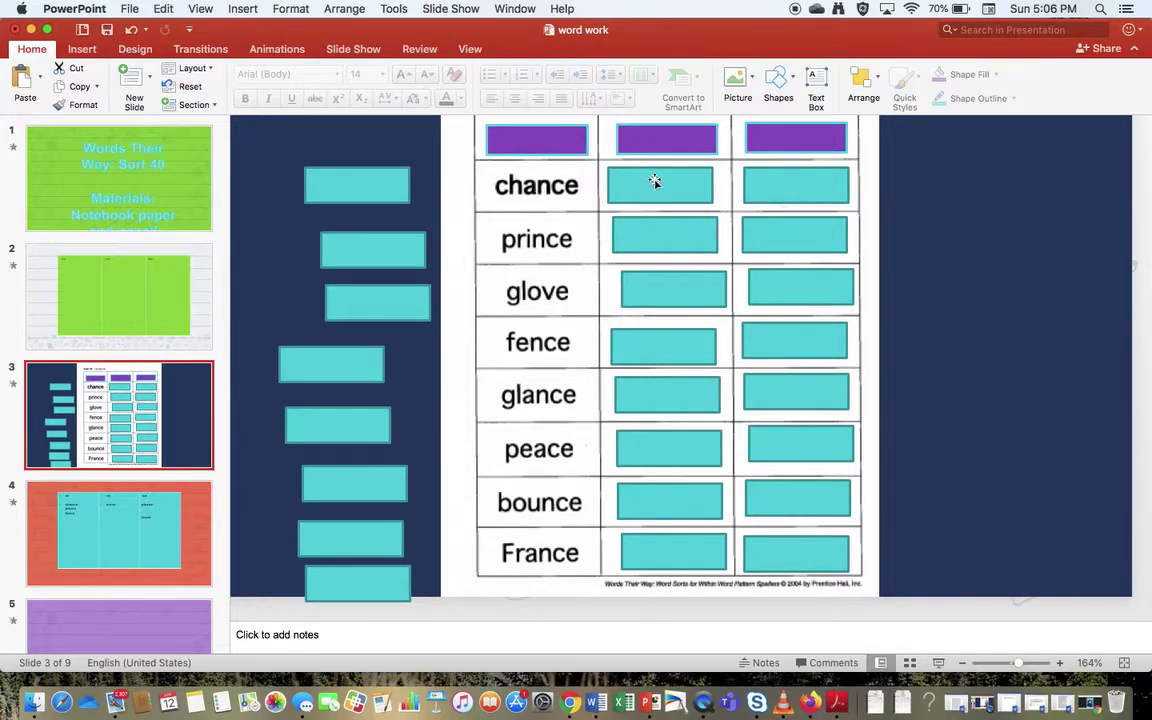
Move the middle-column covers aside to reveal move, tease, choose, shove, piece, wise, prove and twelve
{"action": "mouse_move", "coordinate": [654, 181]}
{"action": "left_mouse_down"}
{"action": "mouse_move", "coordinate": [688, 180]}
{"action": "mouse_move", "coordinate": [881, 245]}
{"action": "mouse_move", "coordinate": [957, 171]}
{"action": "left_mouse_up"}
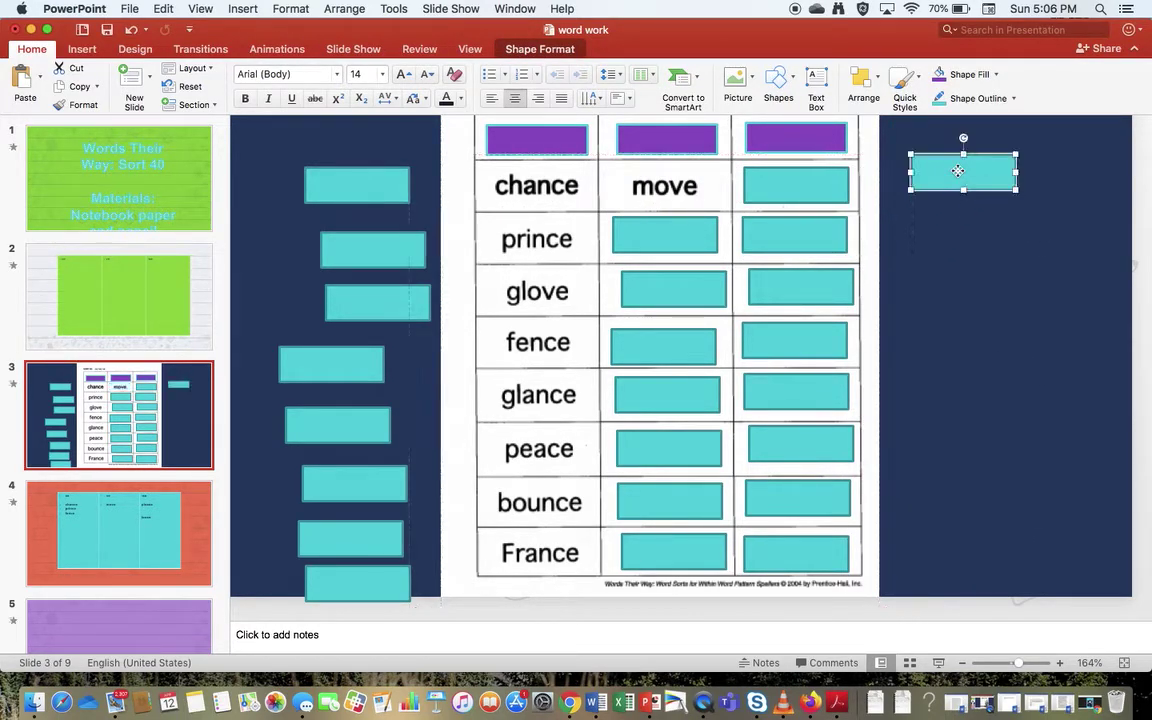
{"action": "mouse_move", "coordinate": [673, 236]}
{"action": "left_mouse_down"}
{"action": "mouse_move", "coordinate": [952, 300]}
{"action": "mouse_move", "coordinate": [970, 233]}
{"action": "left_mouse_up"}
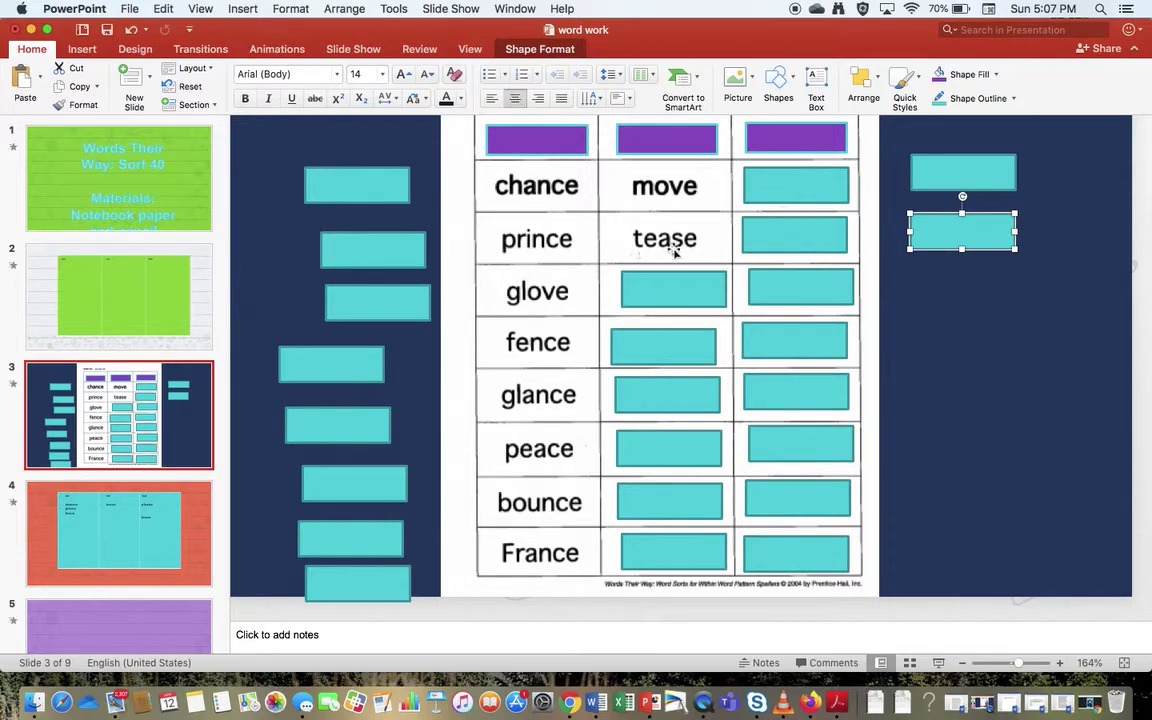
{"action": "left_click_drag", "start_coordinate": [674, 288], "coordinate": [955, 281]}
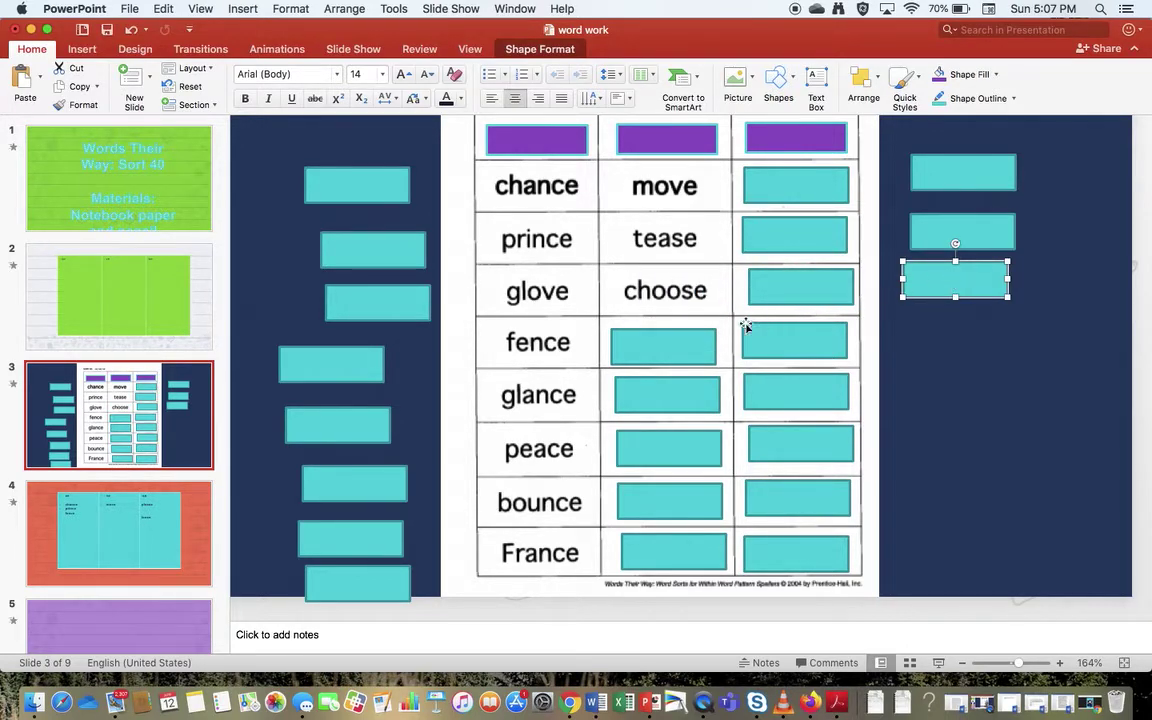
{"action": "mouse_move", "coordinate": [673, 346]}
{"action": "left_mouse_down"}
{"action": "mouse_move", "coordinate": [812, 343]}
{"action": "mouse_move", "coordinate": [955, 390]}
{"action": "mouse_move", "coordinate": [961, 351]}
{"action": "left_mouse_up"}
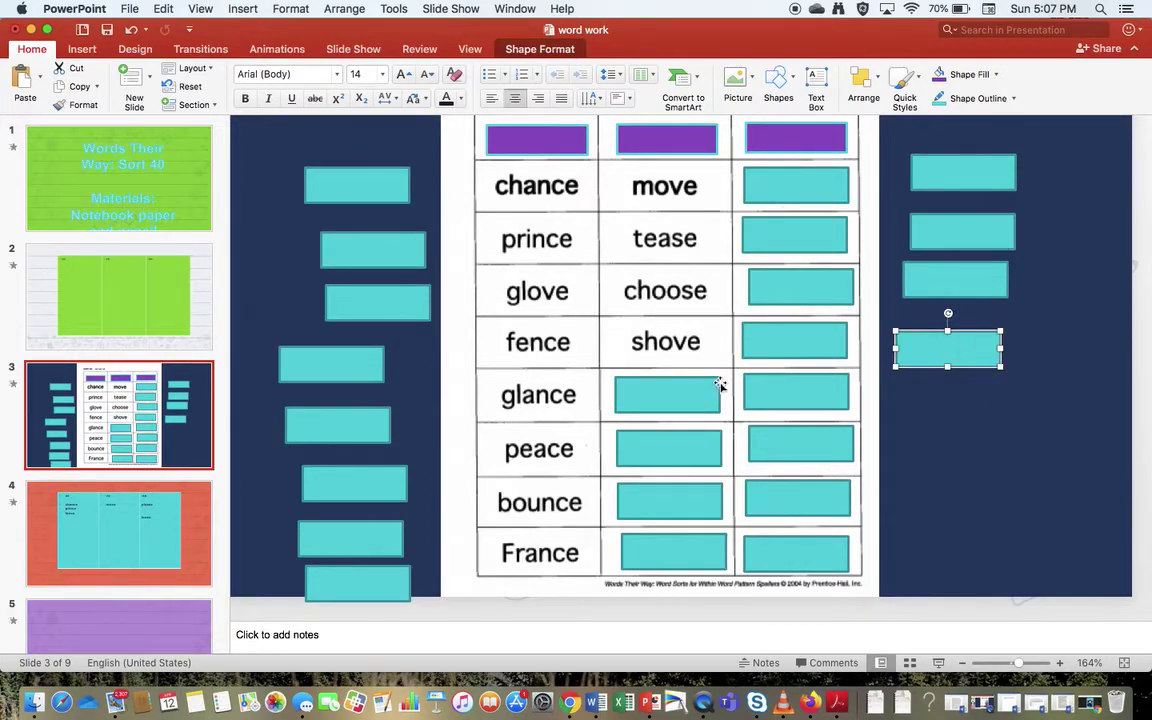
{"action": "mouse_move", "coordinate": [668, 397]}
{"action": "left_mouse_down"}
{"action": "mouse_move", "coordinate": [938, 490]}
{"action": "mouse_move", "coordinate": [948, 424]}
{"action": "left_mouse_up"}
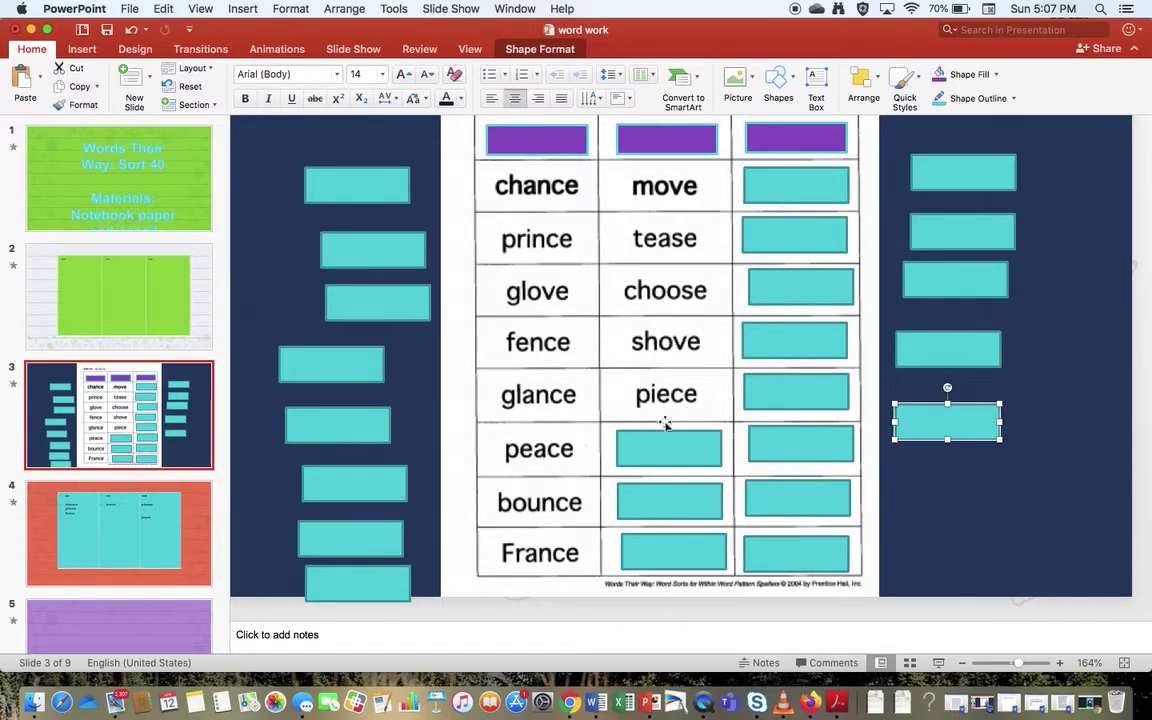
{"action": "mouse_move", "coordinate": [669, 447]}
{"action": "left_mouse_down"}
{"action": "mouse_move", "coordinate": [873, 555]}
{"action": "mouse_move", "coordinate": [947, 488]}
{"action": "left_mouse_up"}
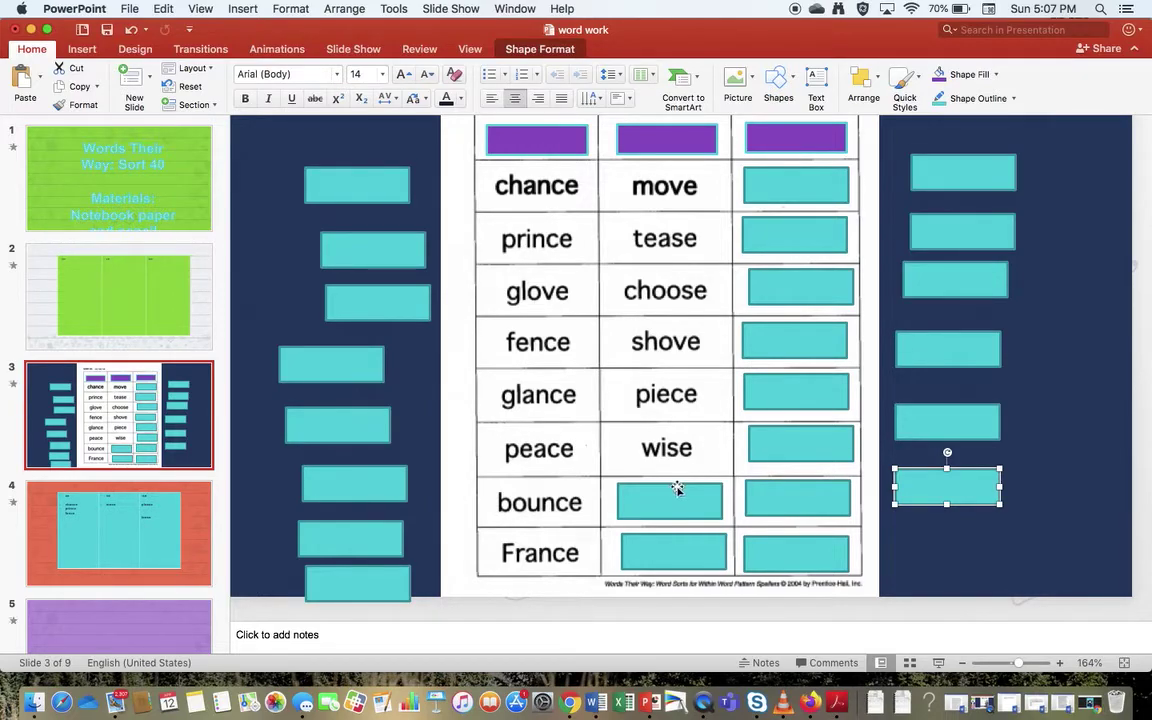
{"action": "mouse_move", "coordinate": [678, 489]}
{"action": "left_mouse_down"}
{"action": "mouse_move", "coordinate": [669, 476]}
{"action": "mouse_move", "coordinate": [925, 598]}
{"action": "mouse_move", "coordinate": [943, 551]}
{"action": "mouse_move", "coordinate": [967, 541]}
{"action": "left_mouse_up"}
{"action": "mouse_move", "coordinate": [647, 553]}
{"action": "left_mouse_down"}
{"action": "mouse_move", "coordinate": [655, 540]}
{"action": "mouse_move", "coordinate": [836, 597]}
{"action": "mouse_move", "coordinate": [967, 249]}
{"action": "mouse_move", "coordinate": [1024, 179]}
{"action": "left_mouse_up"}
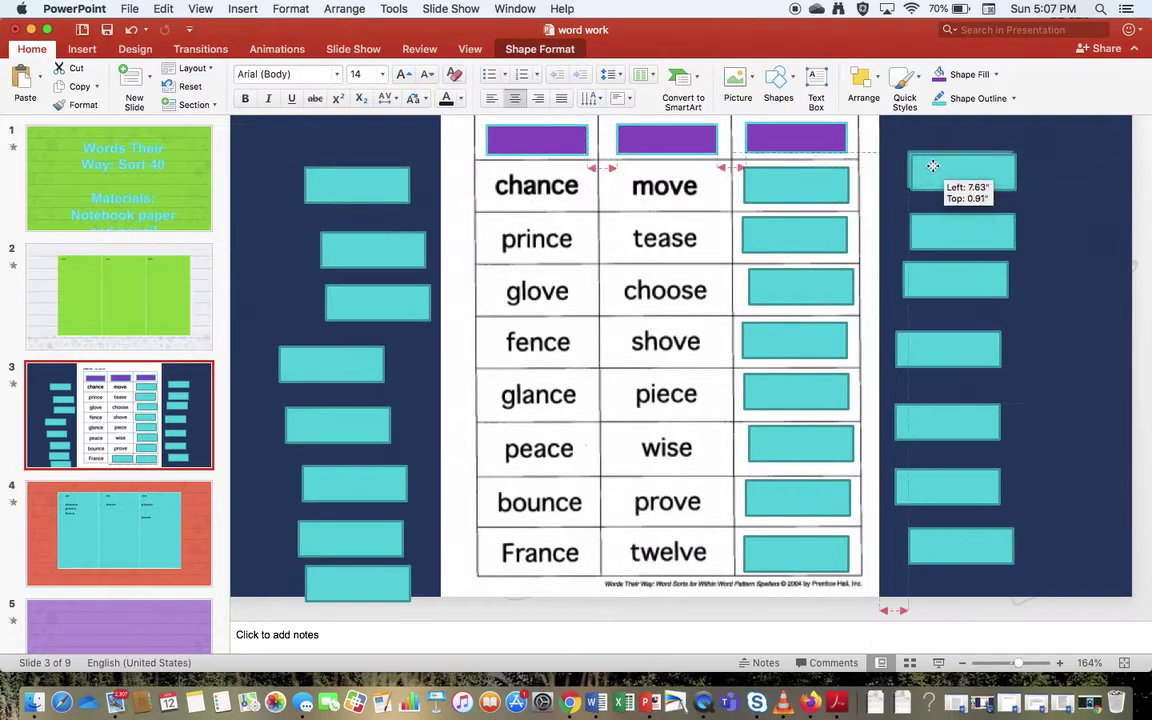
{"action": "left_click_drag", "start_coordinate": [932, 166], "coordinate": [937, 173]}
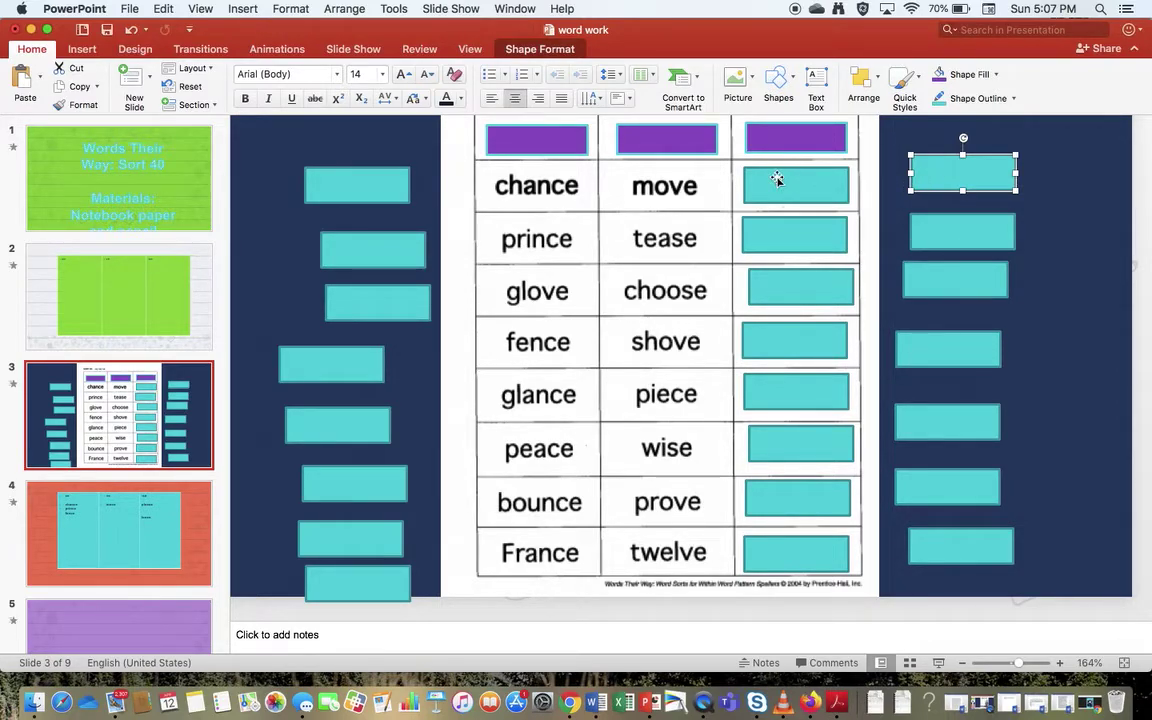
Drag the third-column covers away to show please, leave, dance, loose, cheese, solve, sense, pounce
{"action": "mouse_move", "coordinate": [777, 179]}
{"action": "left_mouse_down"}
{"action": "mouse_move", "coordinate": [790, 160]}
{"action": "mouse_move", "coordinate": [867, 259]}
{"action": "mouse_move", "coordinate": [915, 226]}
{"action": "mouse_move", "coordinate": [951, 226]}
{"action": "mouse_move", "coordinate": [941, 224]}
{"action": "left_mouse_up"}
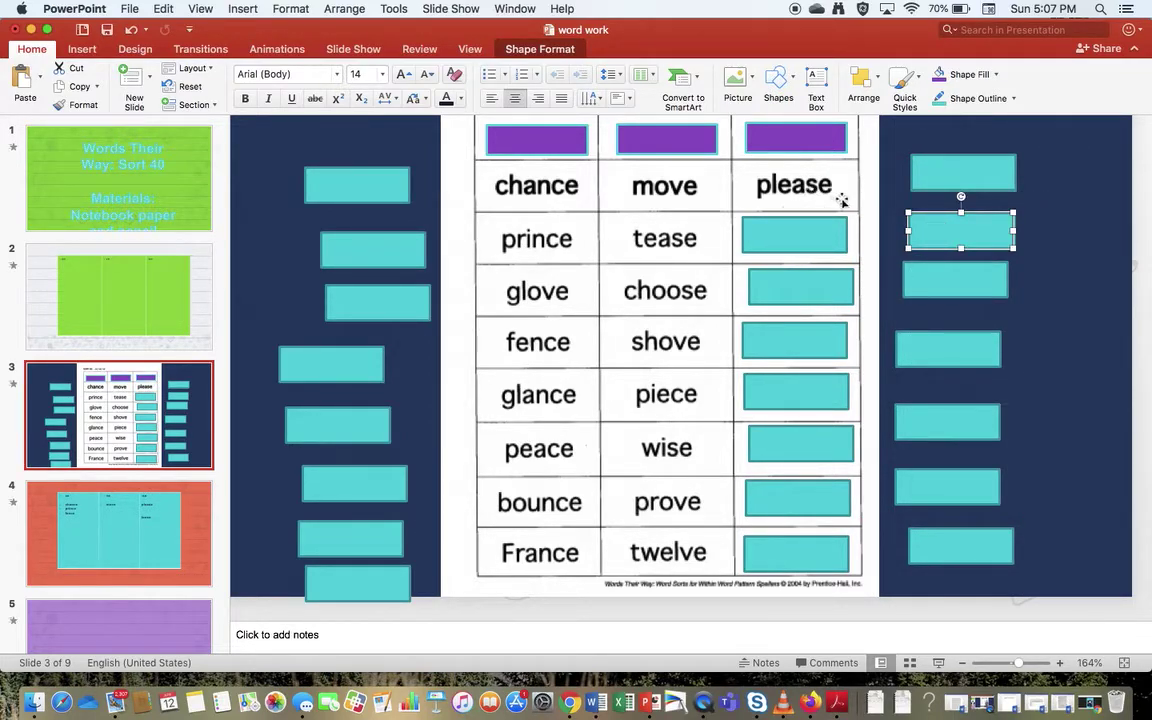
{"action": "mouse_move", "coordinate": [805, 231]}
{"action": "left_mouse_down"}
{"action": "mouse_move", "coordinate": [786, 266]}
{"action": "mouse_move", "coordinate": [965, 277]}
{"action": "mouse_move", "coordinate": [960, 268]}
{"action": "left_mouse_up"}
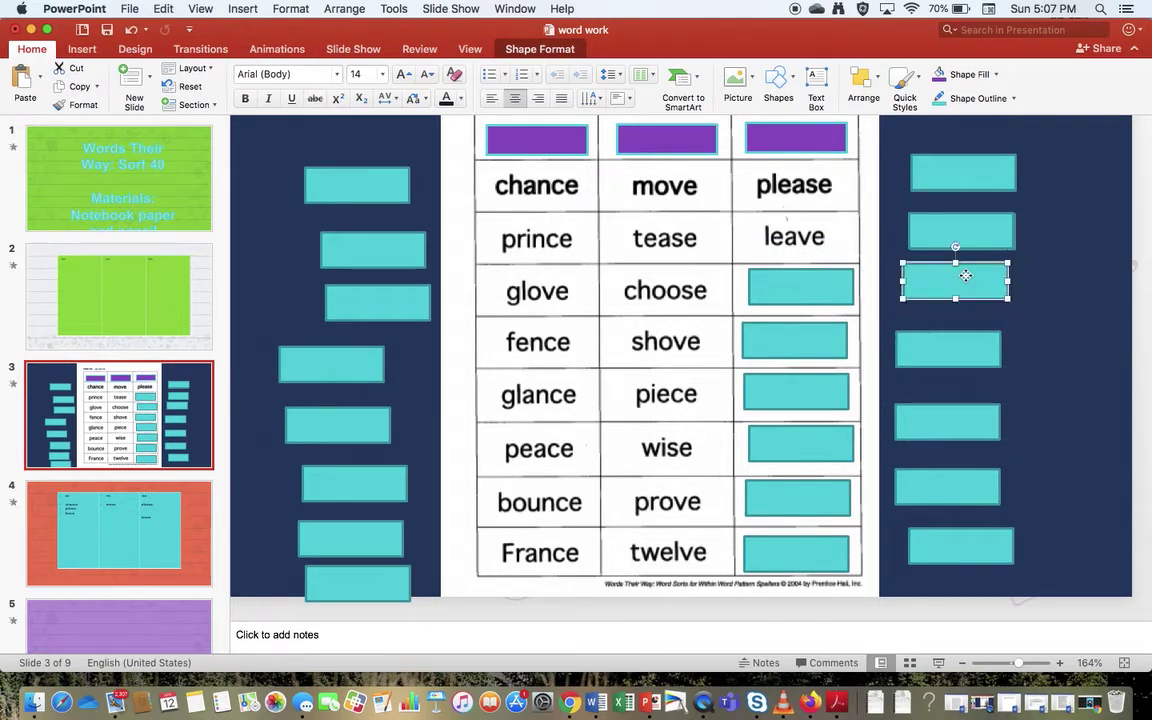
{"action": "mouse_move", "coordinate": [797, 285]}
{"action": "left_mouse_down"}
{"action": "mouse_move", "coordinate": [860, 337]}
{"action": "mouse_move", "coordinate": [942, 346]}
{"action": "left_mouse_up"}
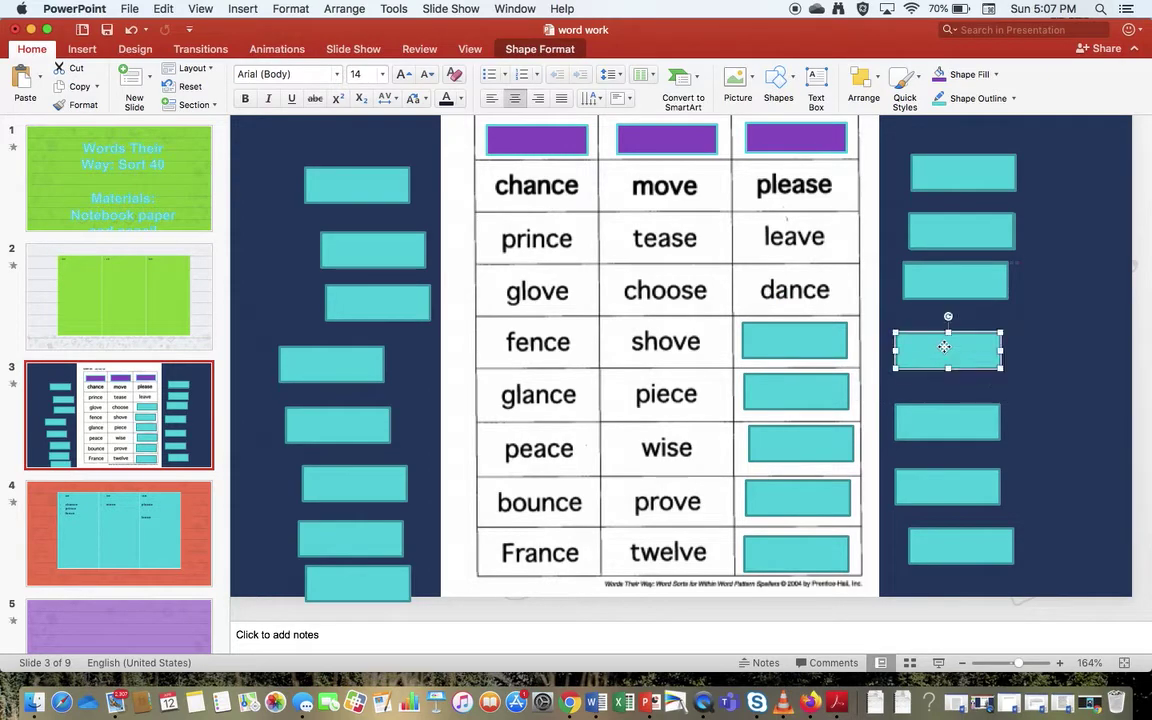
{"action": "left_click_drag", "start_coordinate": [797, 342], "coordinate": [950, 427]}
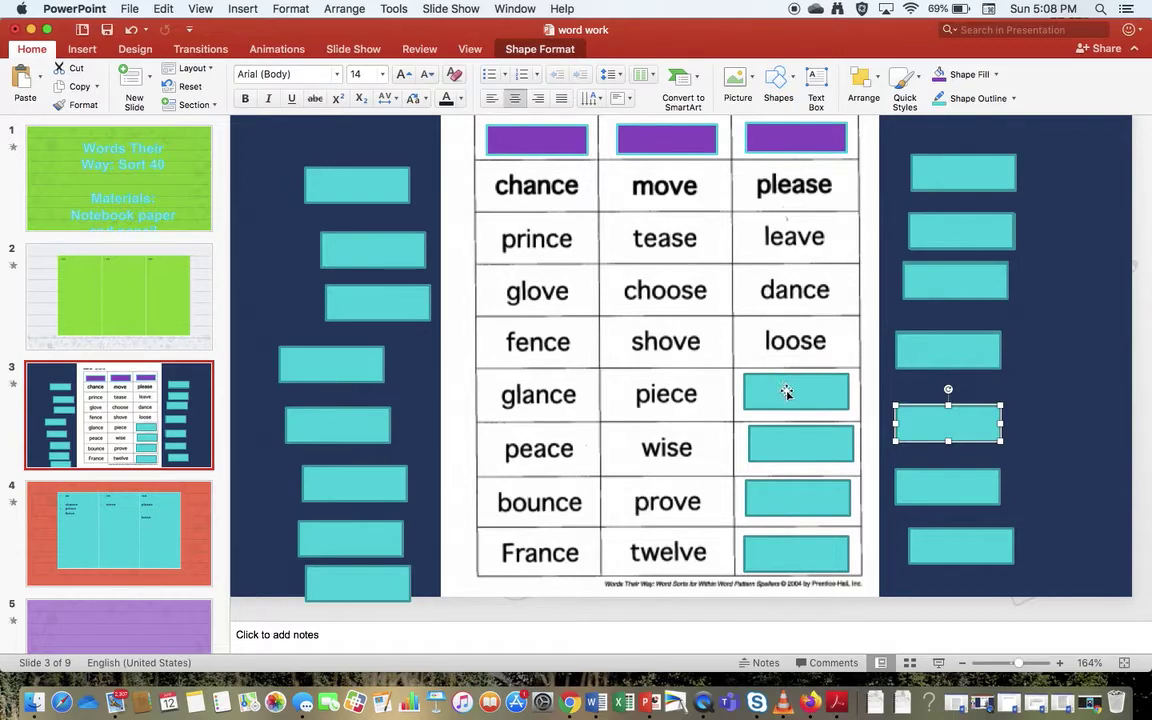
{"action": "left_click_drag", "start_coordinate": [797, 391], "coordinate": [945, 418]}
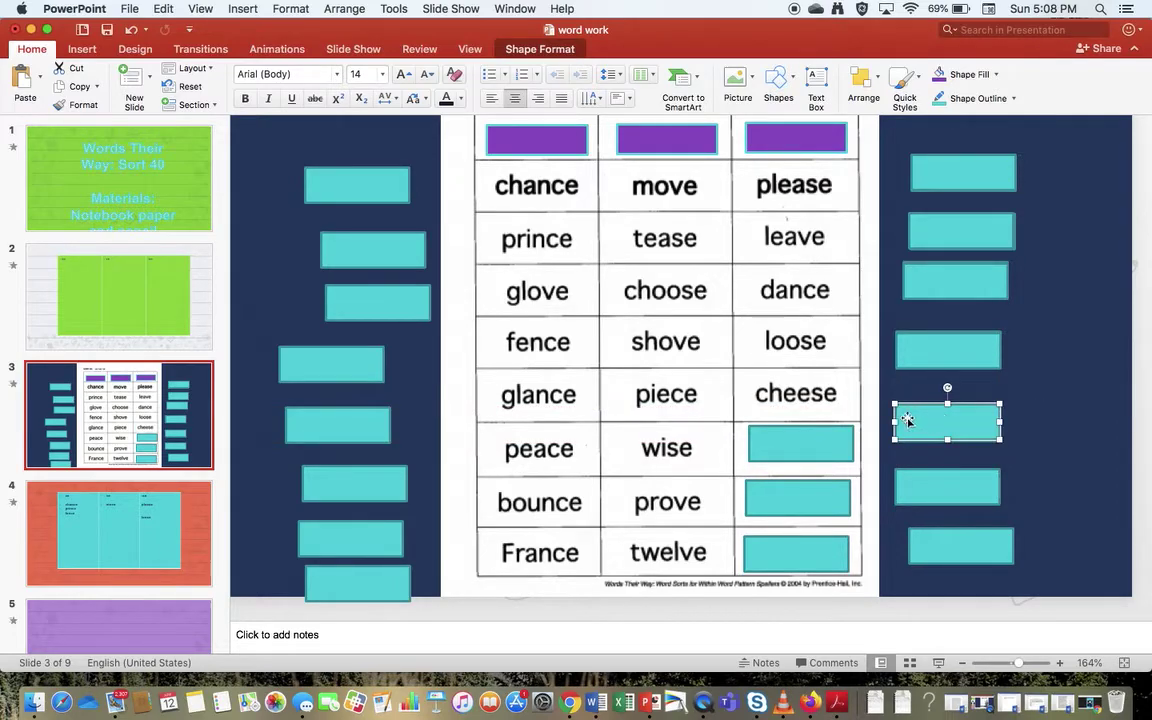
{"action": "left_click", "coordinate": [800, 437]}
{"action": "left_click_drag", "start_coordinate": [800, 437], "coordinate": [947, 484]}
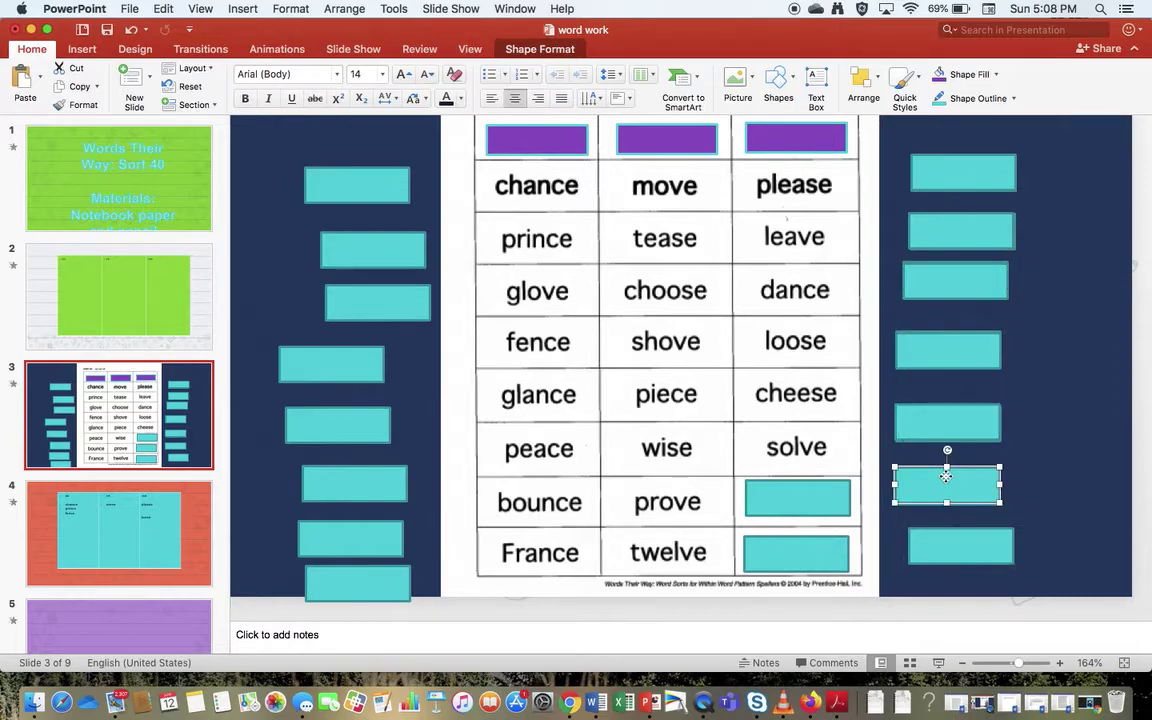
{"action": "left_click", "coordinate": [788, 489]}
{"action": "mouse_move", "coordinate": [788, 489]}
{"action": "left_mouse_down"}
{"action": "mouse_move", "coordinate": [900, 500]}
{"action": "mouse_move", "coordinate": [956, 536]}
{"action": "left_mouse_up"}
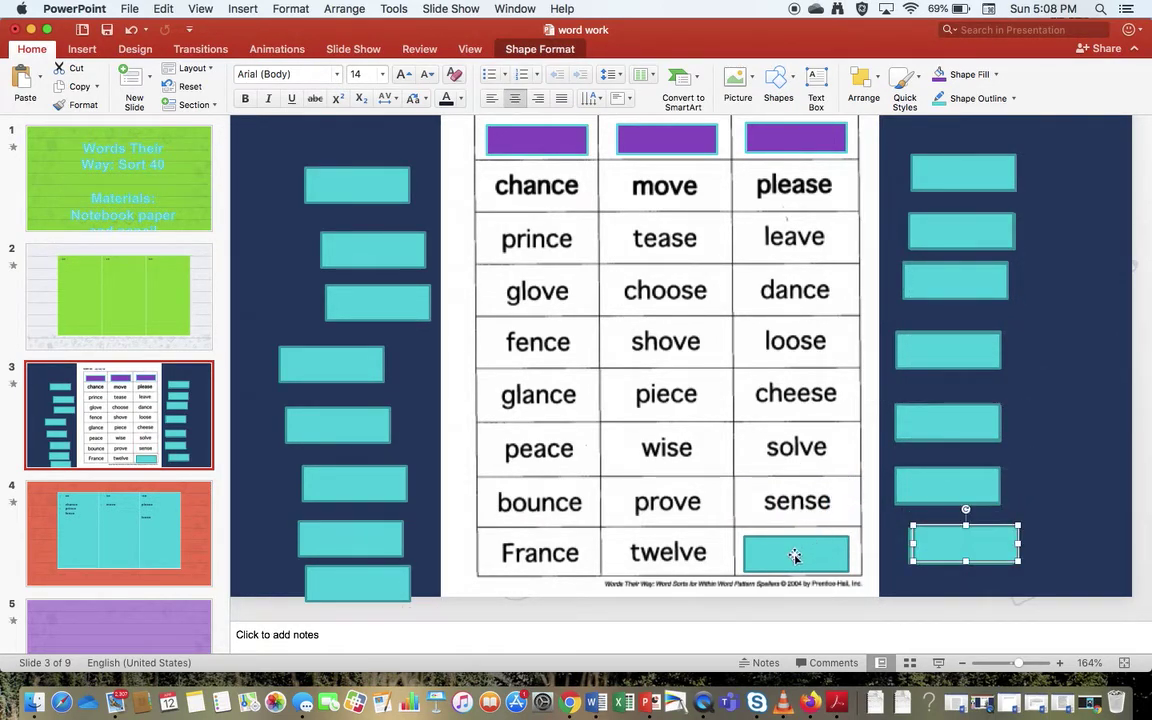
{"action": "left_click_drag", "start_coordinate": [795, 553], "coordinate": [944, 489]}
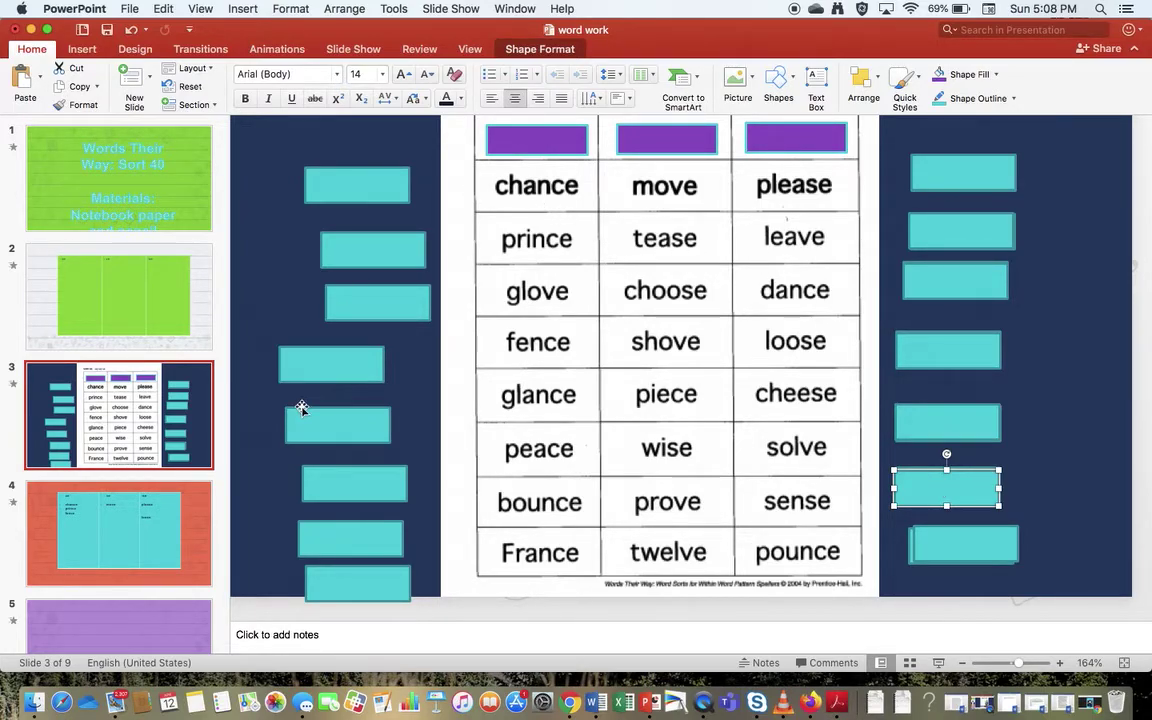
Show slide 4's example chart sorting chance, prince, fence, move, please and loose
{"action": "left_click", "coordinate": [198, 511]}
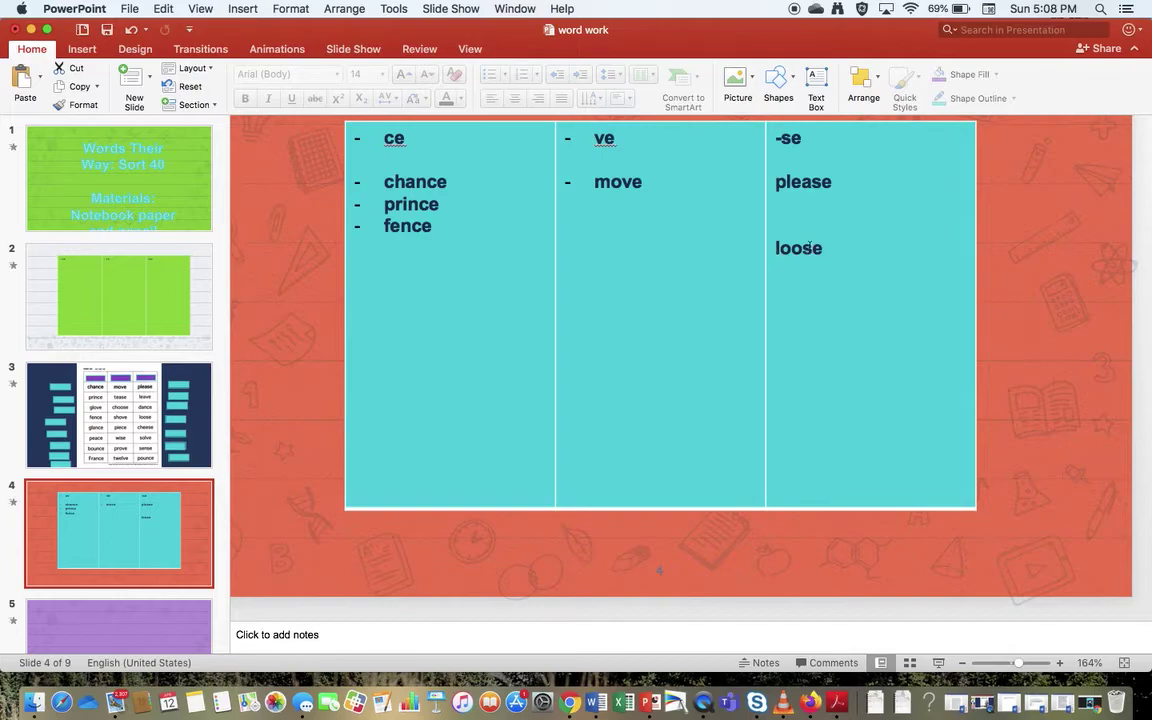
Return to slide 3 with all 24 words uncovered, chance through pounce
{"action": "left_click", "coordinate": [174, 372]}
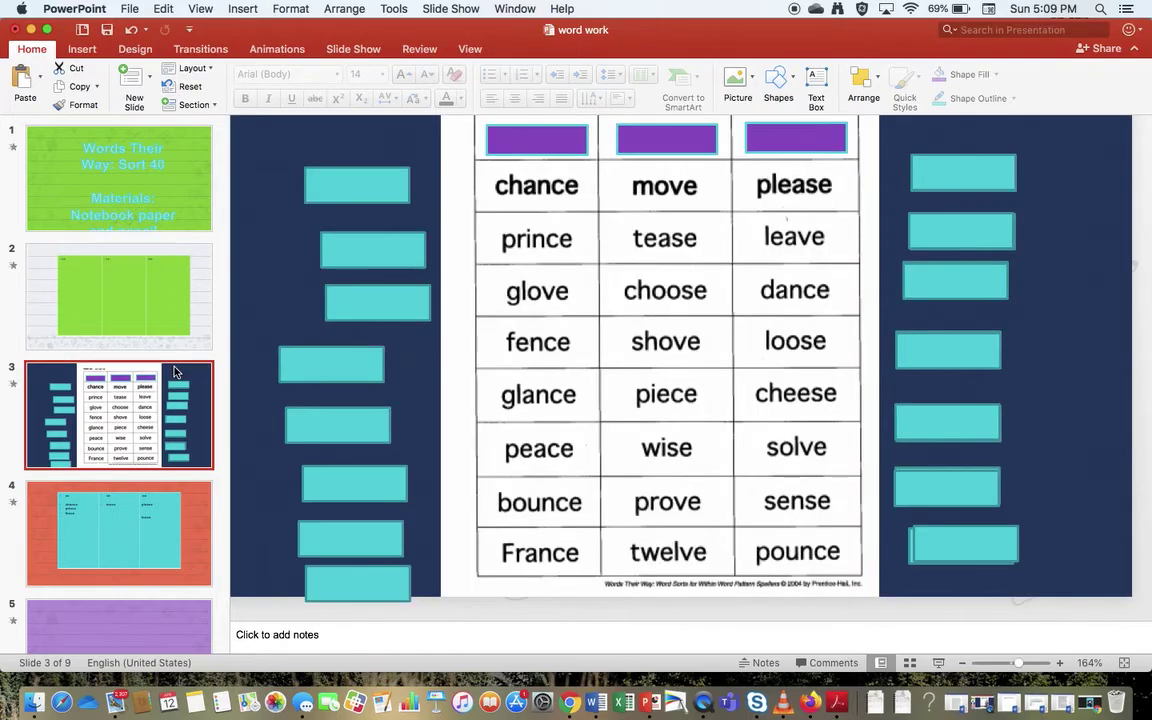